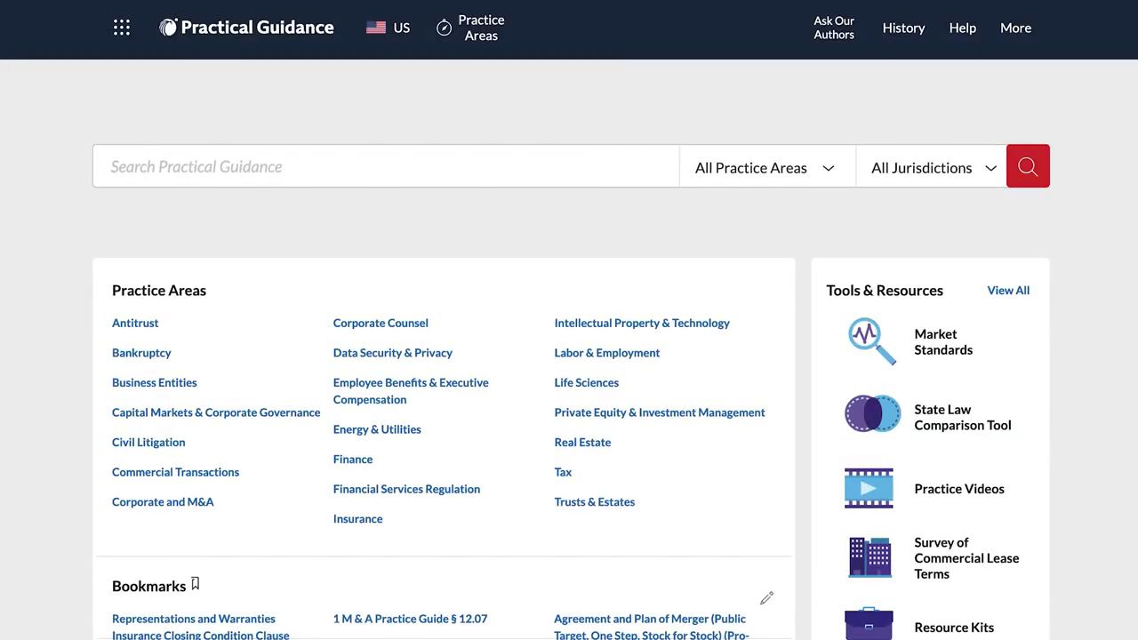
From All Tools & Resources, open the Automated Templates collection of 324 templates
scroll(569, 356, "down", 1)
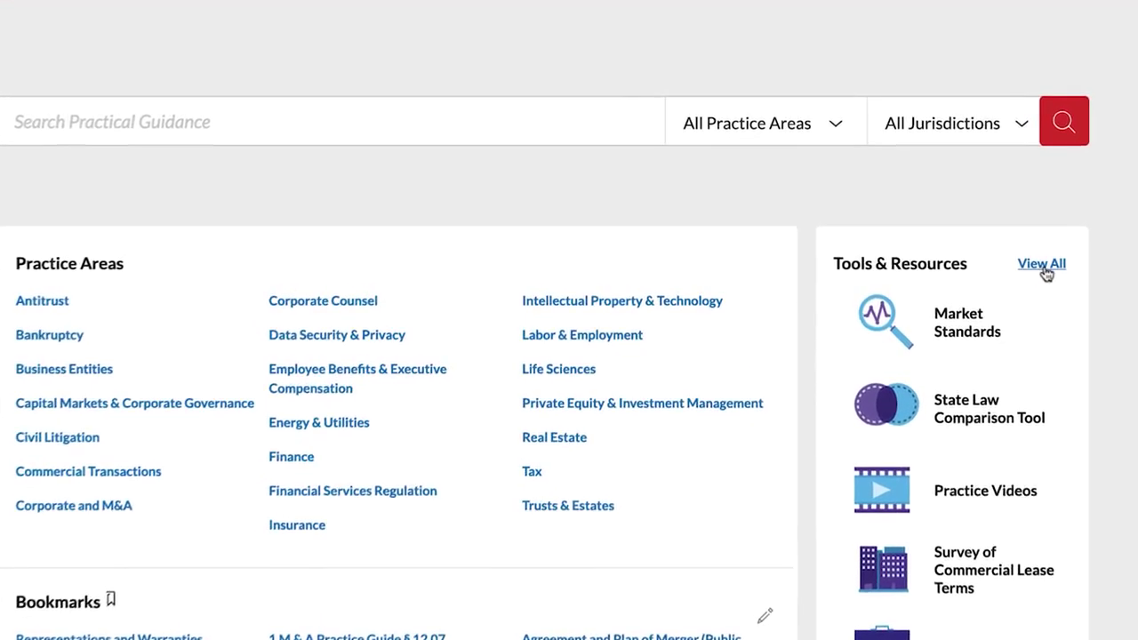
left_click(1053, 275)
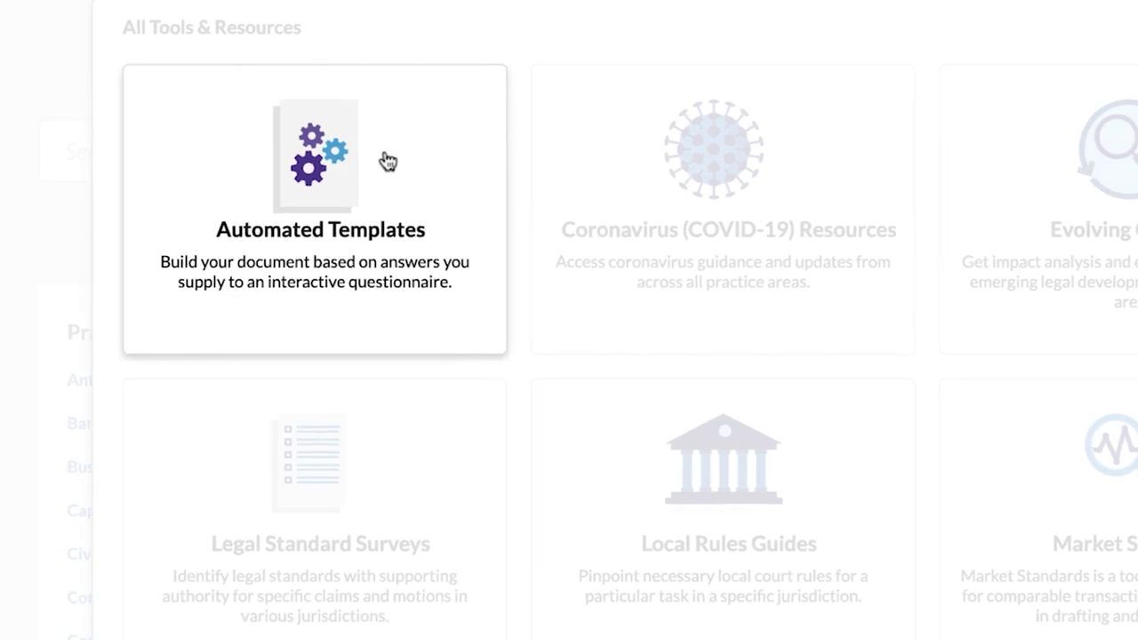
left_click(387, 161)
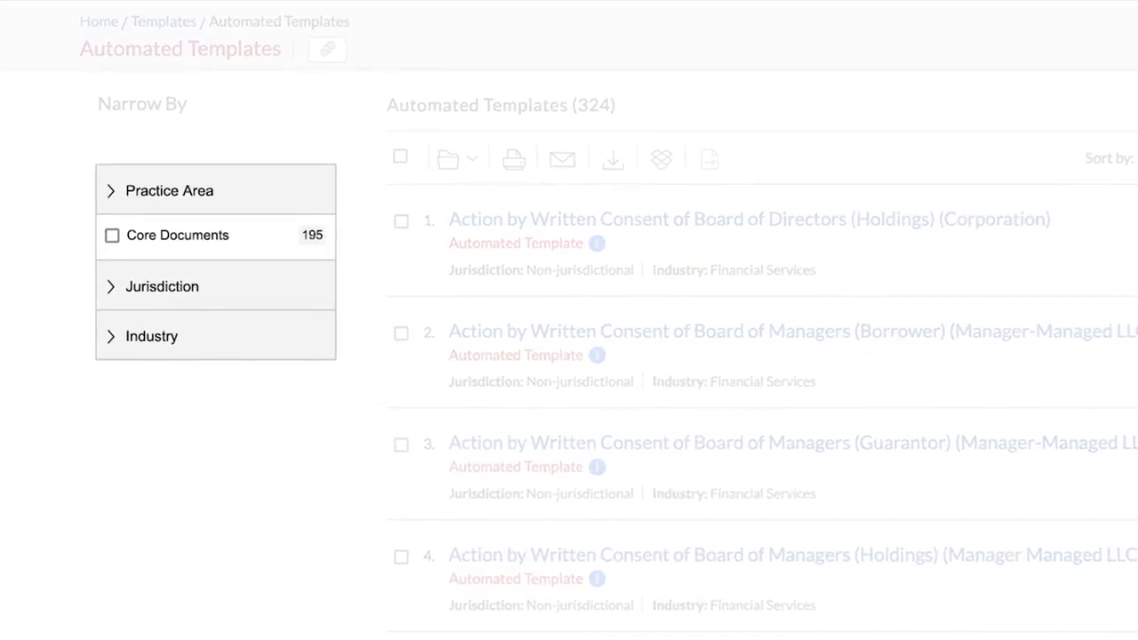
left_click(246, 201)
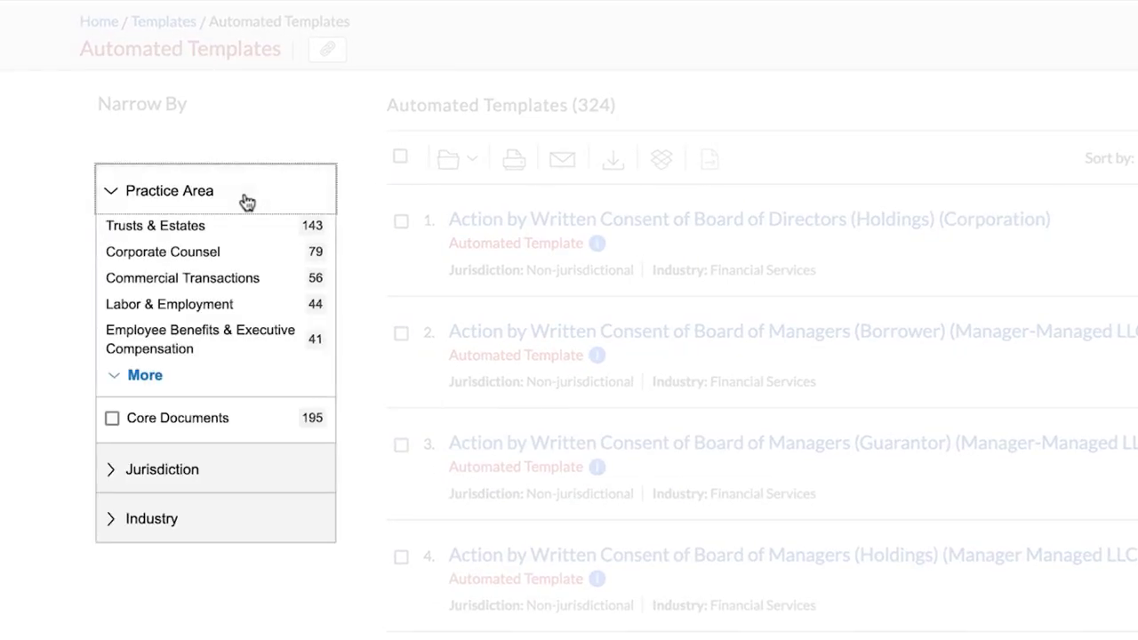
left_click(247, 201)
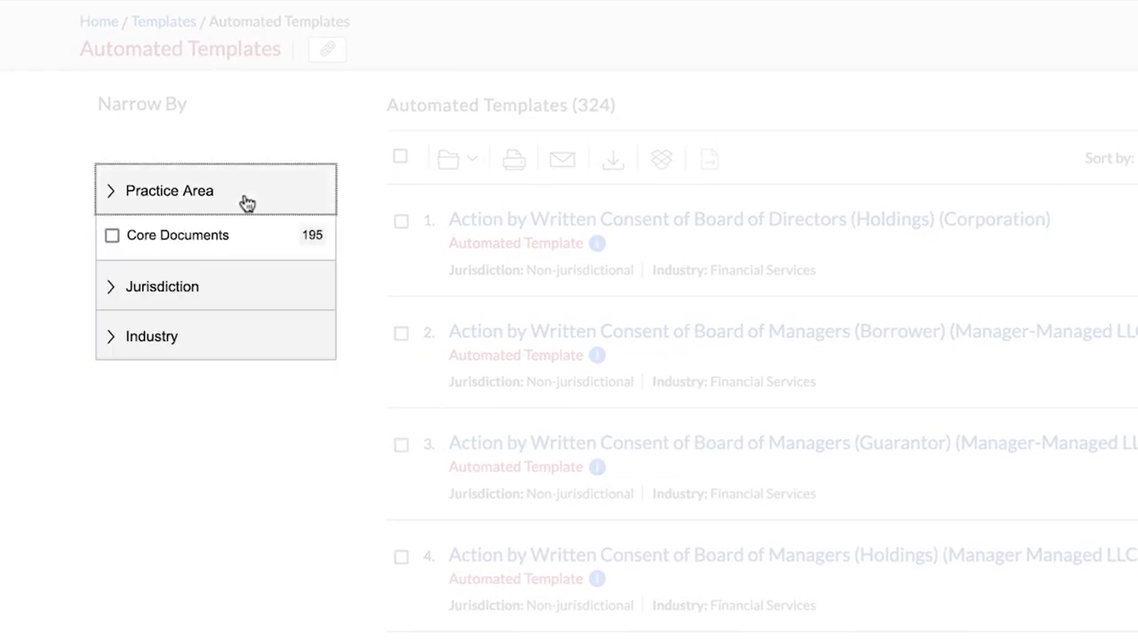
left_click(221, 290)
left_click(223, 290)
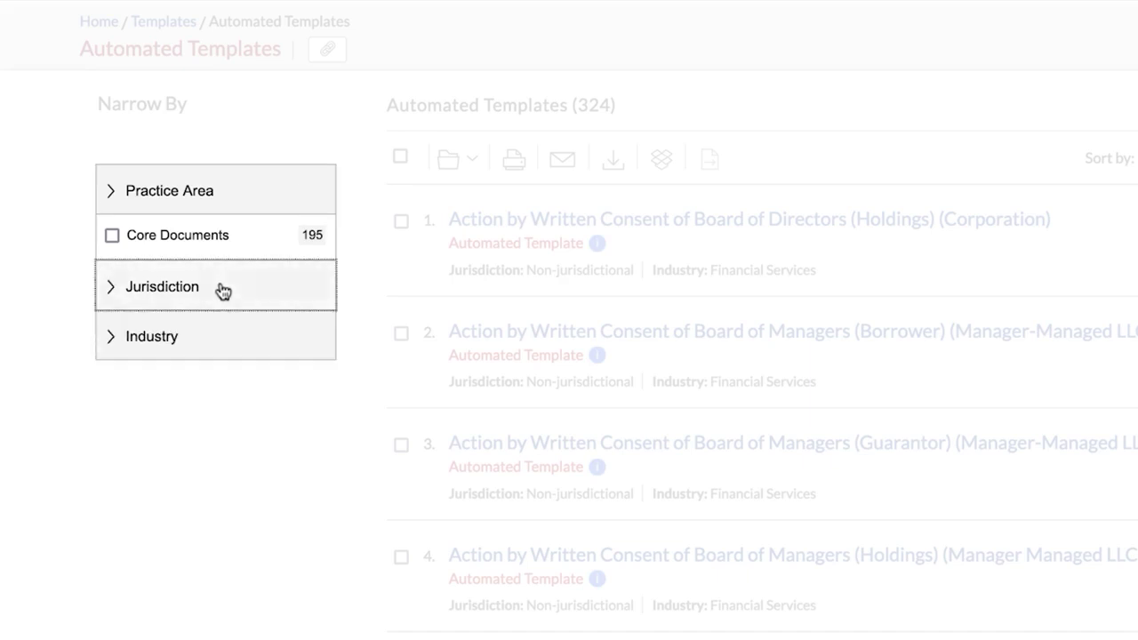
left_click(211, 339)
left_click(212, 342)
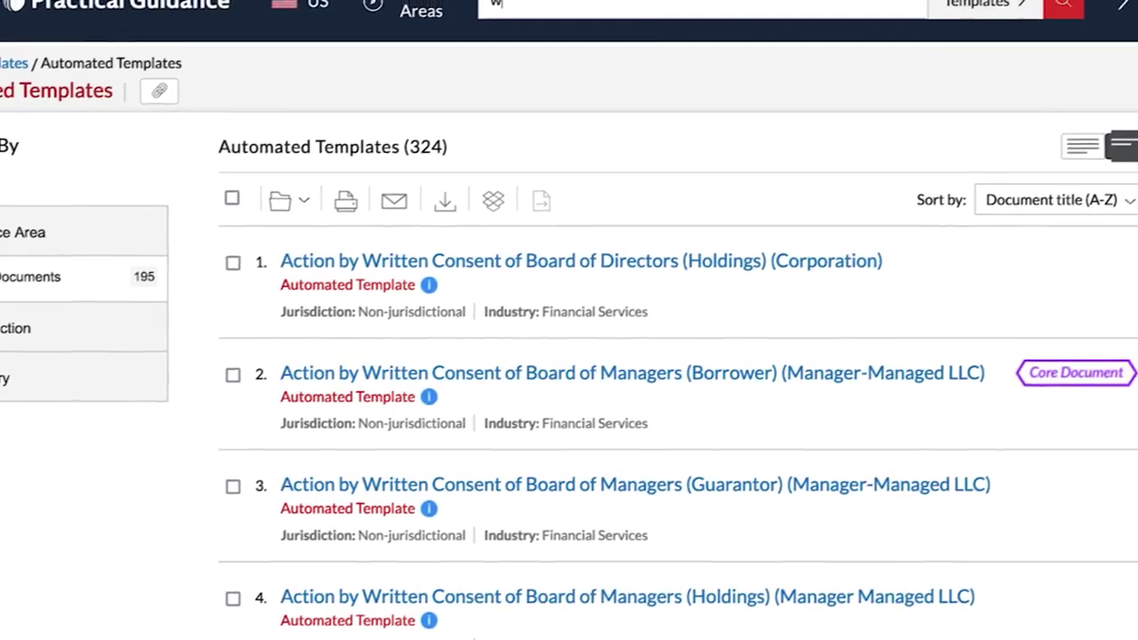
Search 'will single', narrow to Automated Templates, and open the NY Will for Single Individual template
type("will single")
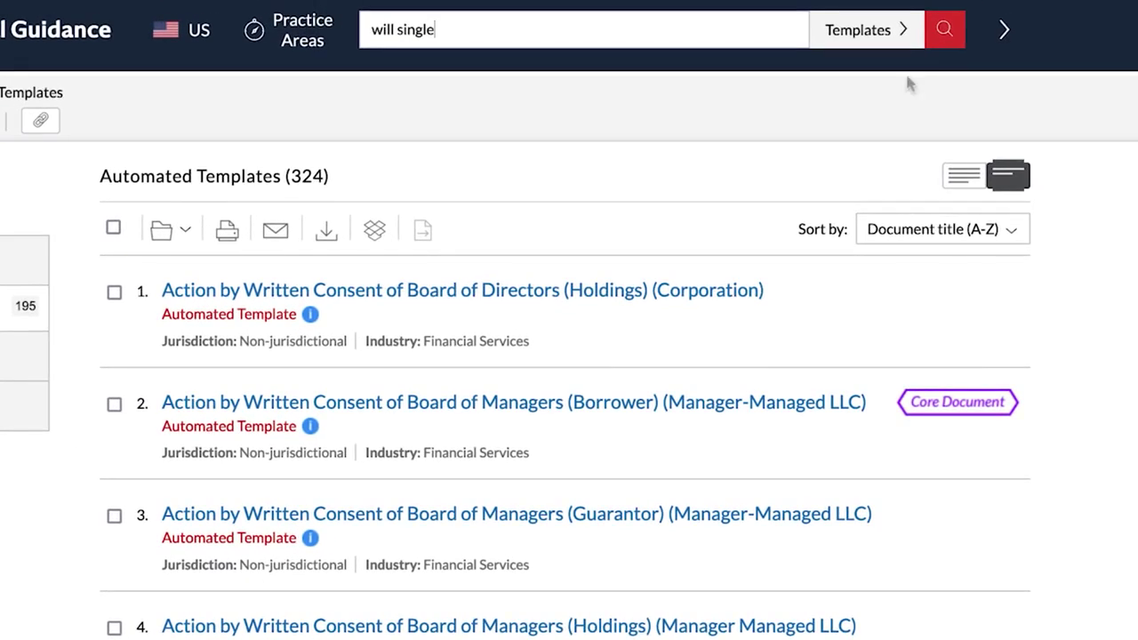
left_click(944, 48)
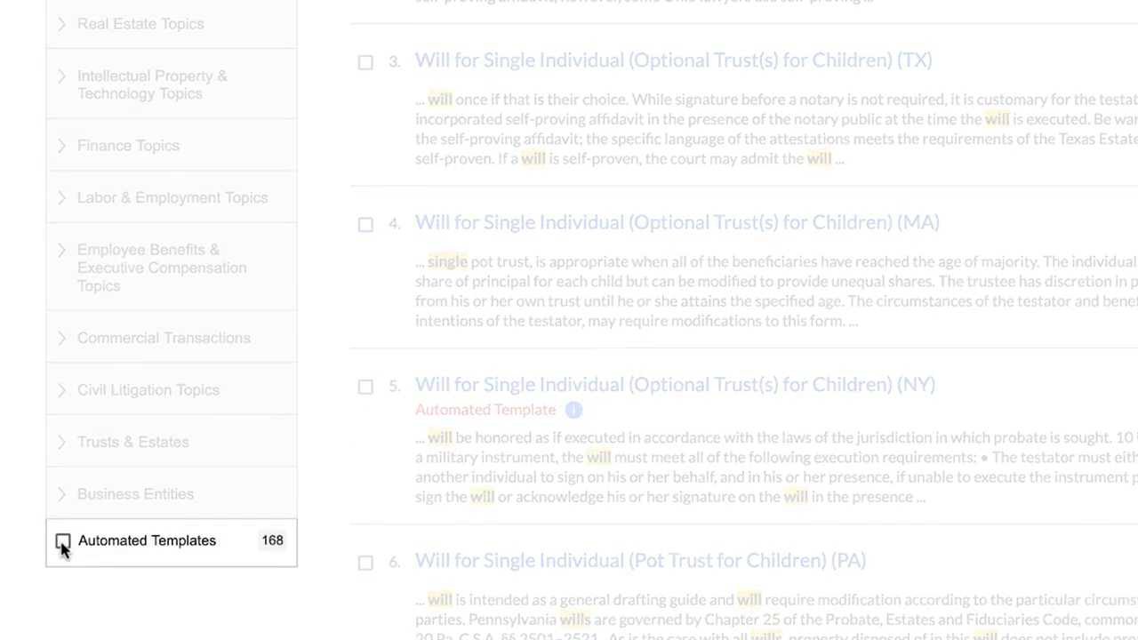
left_click(62, 542)
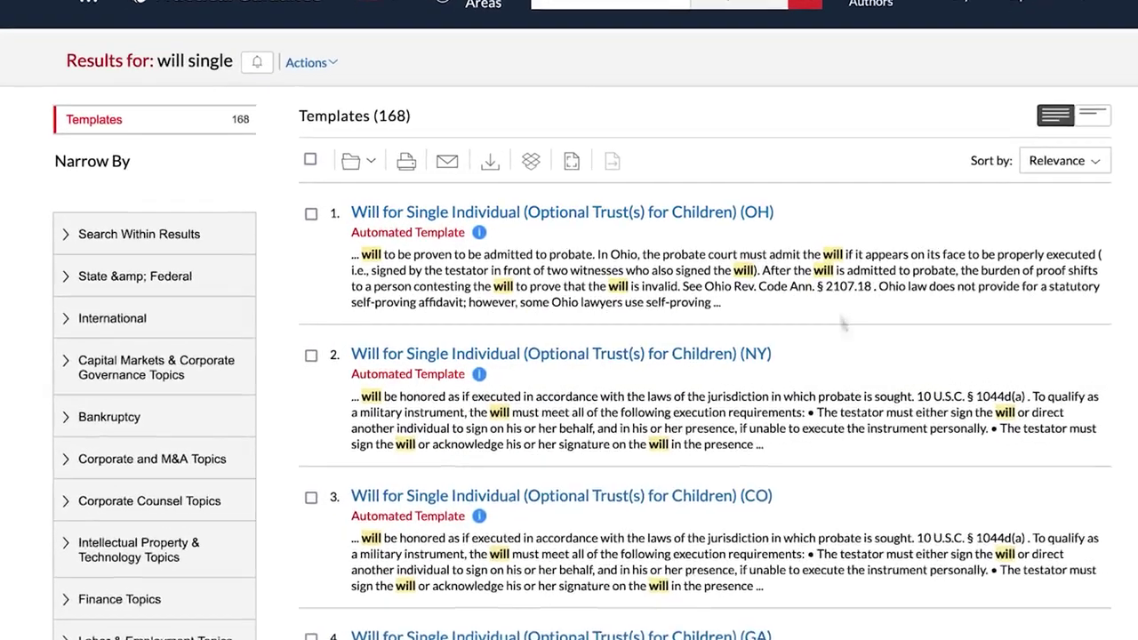
left_click(643, 352)
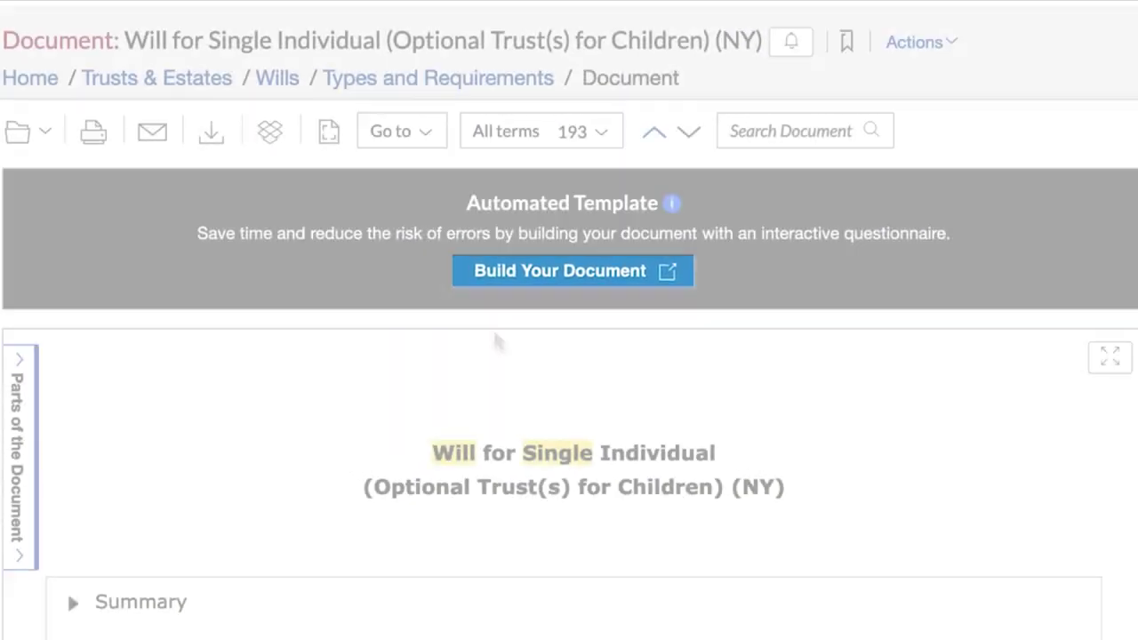
Start Build Your Document on the NY will template to get the Work Item Name prompt
left_click(561, 296)
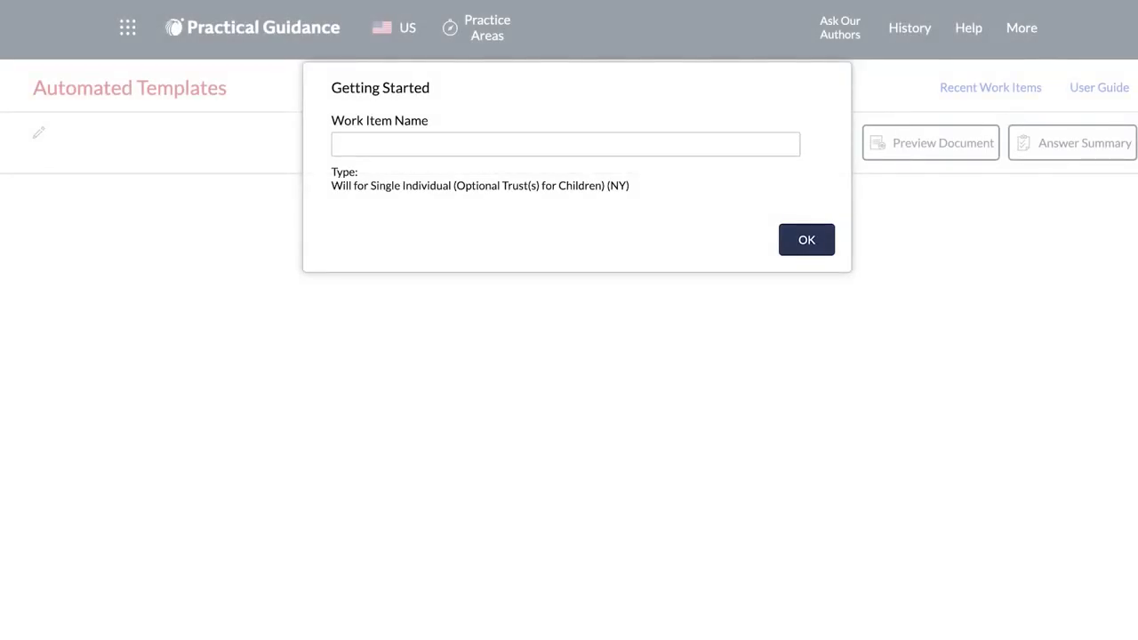
Create the 'A. Template' work item, then go to Recent Work Items
type("A. Template")
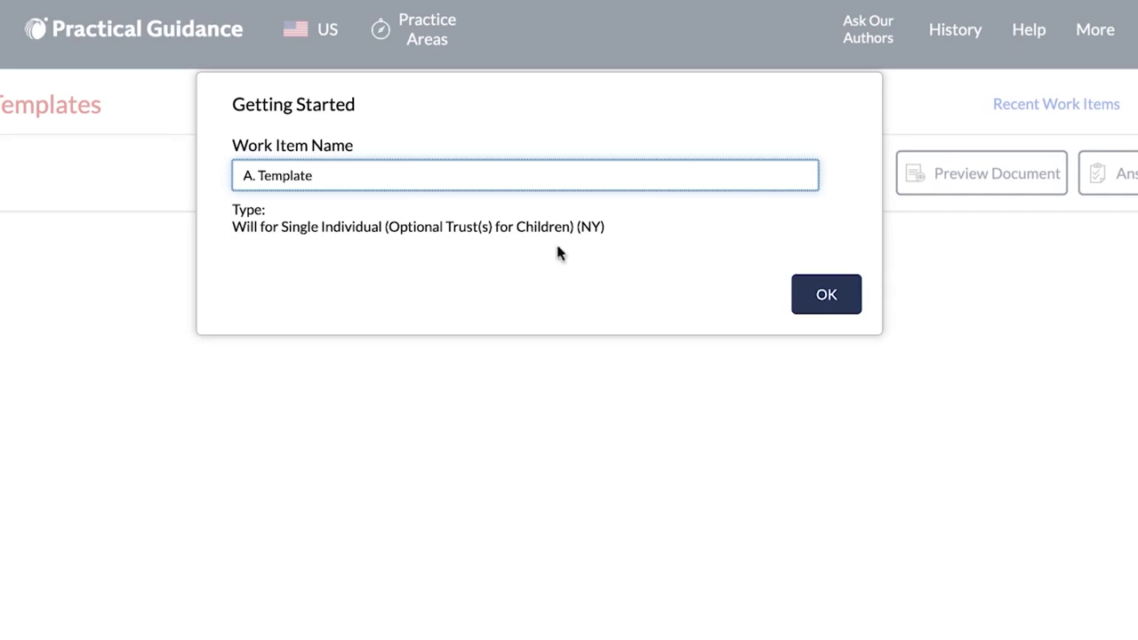
left_click(822, 311)
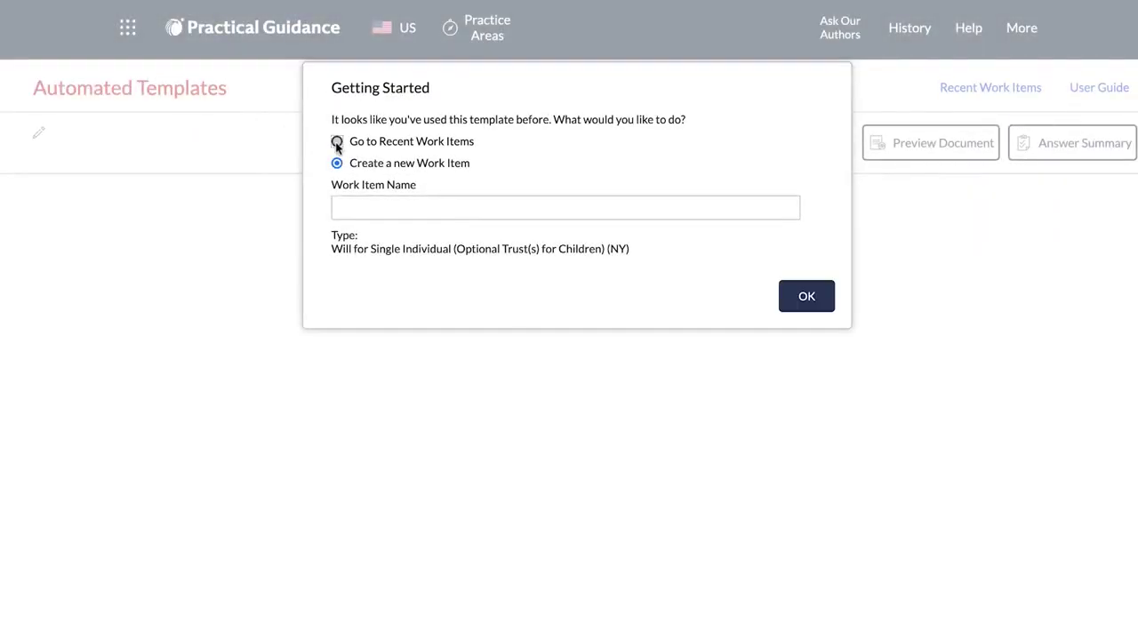
left_click(337, 142)
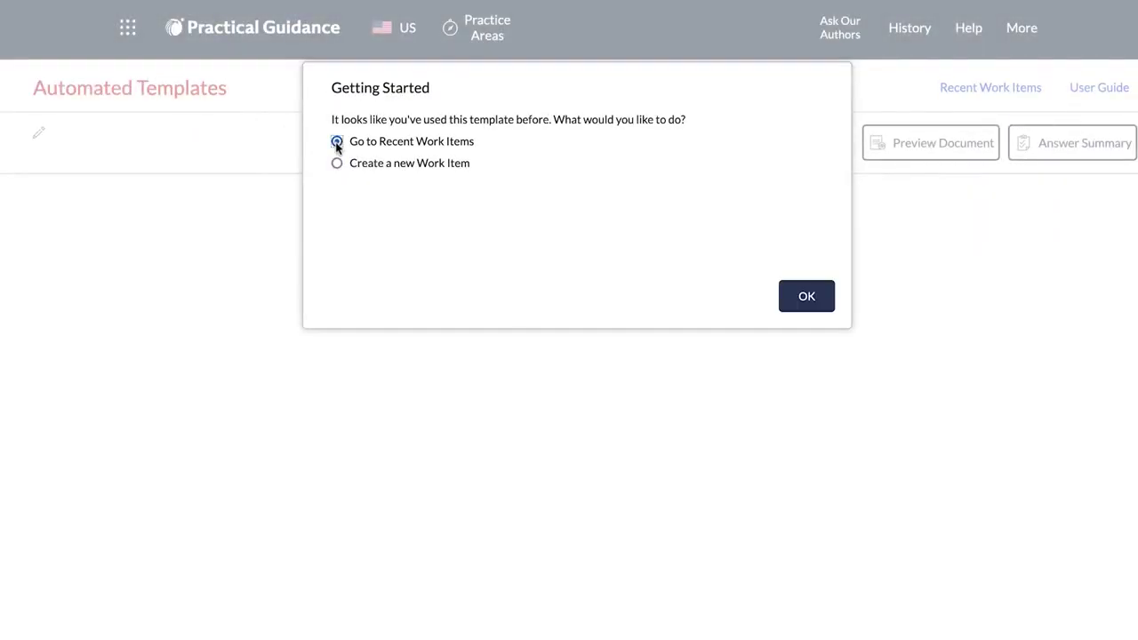
left_click(798, 312)
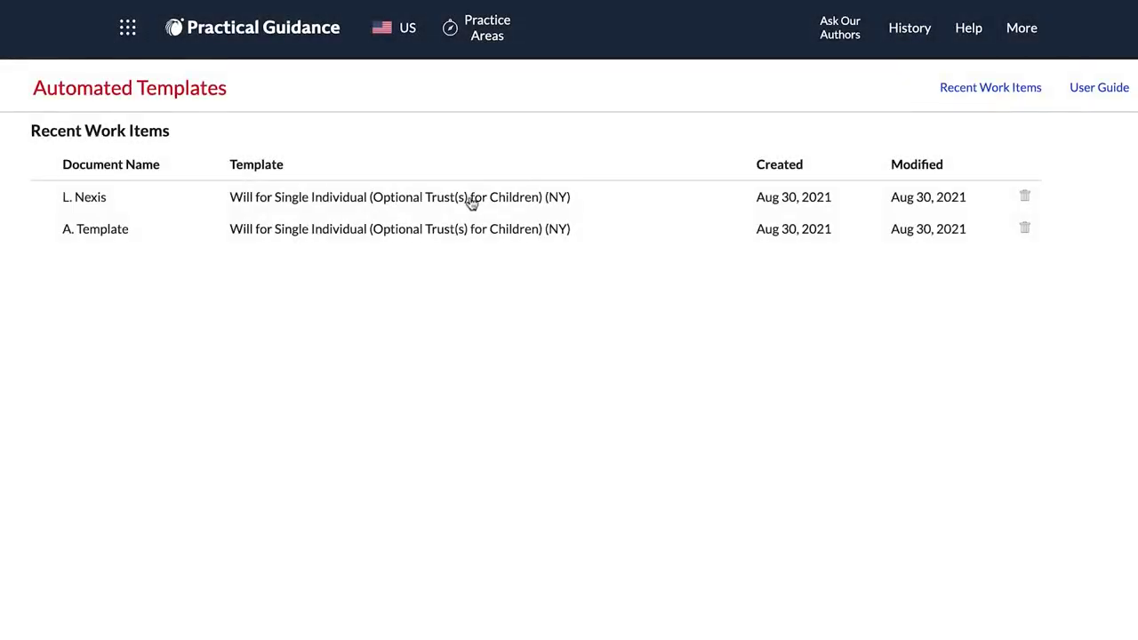
Open the interview for the L. Nexis work item
left_click(465, 210)
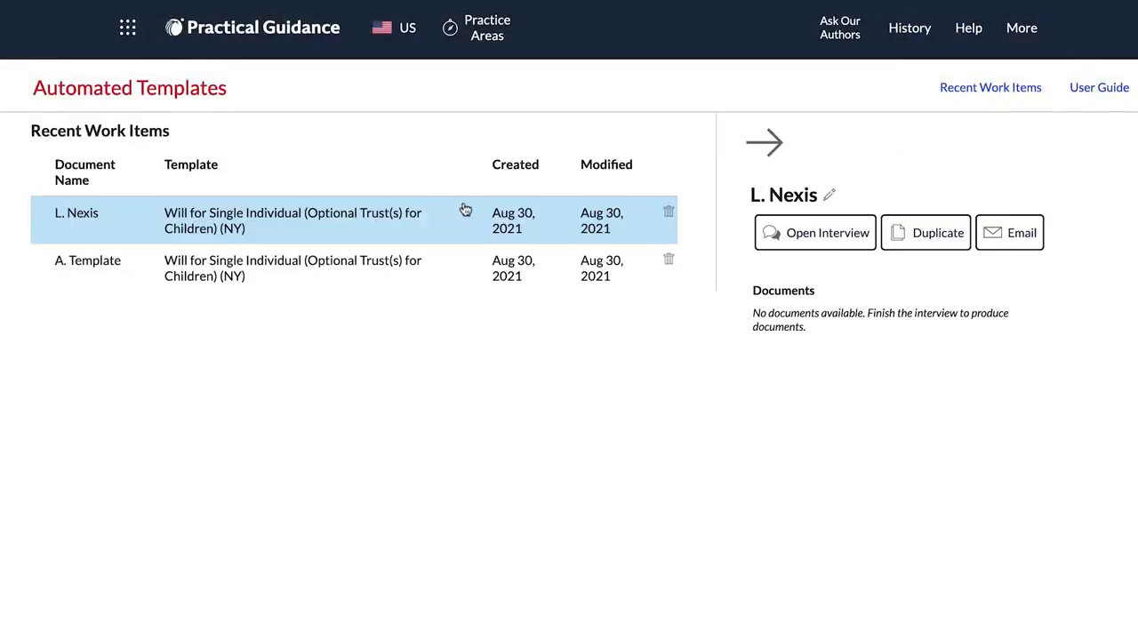
left_click(799, 246)
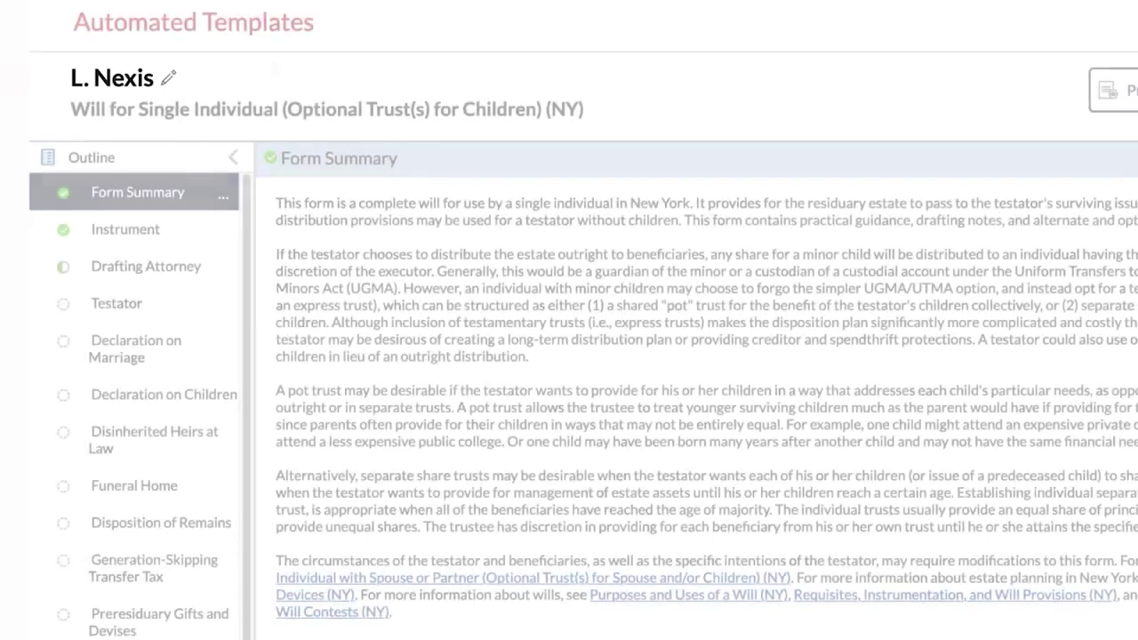
Rename the work item title from L. Nexis to 'LexisNexis'
left_click(171, 85)
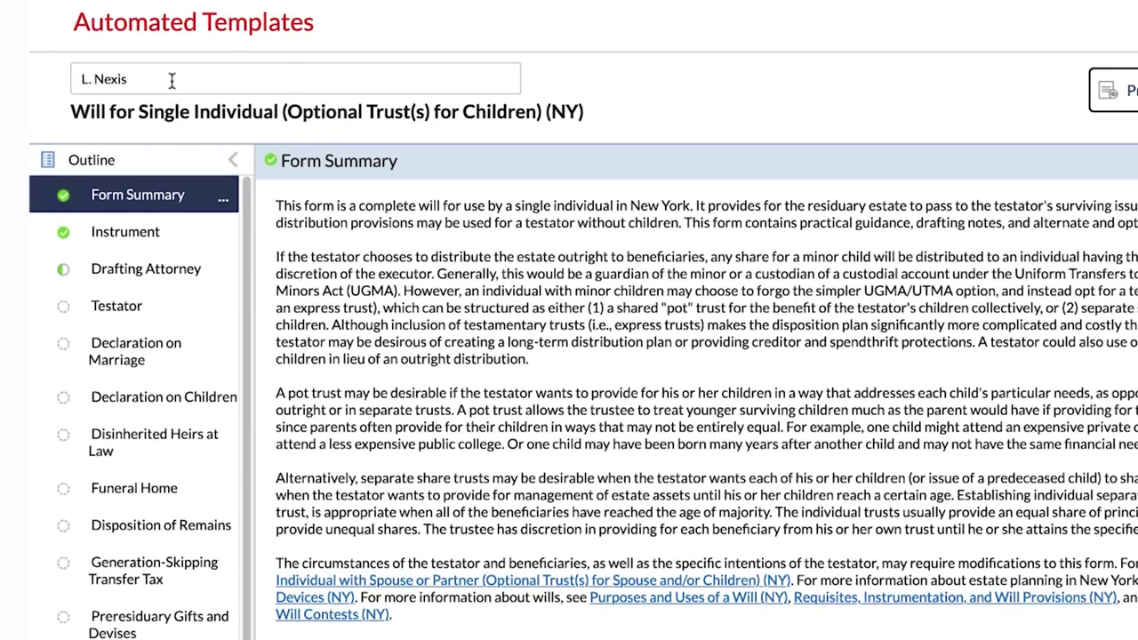
left_click_drag(134, 80, 75, 80)
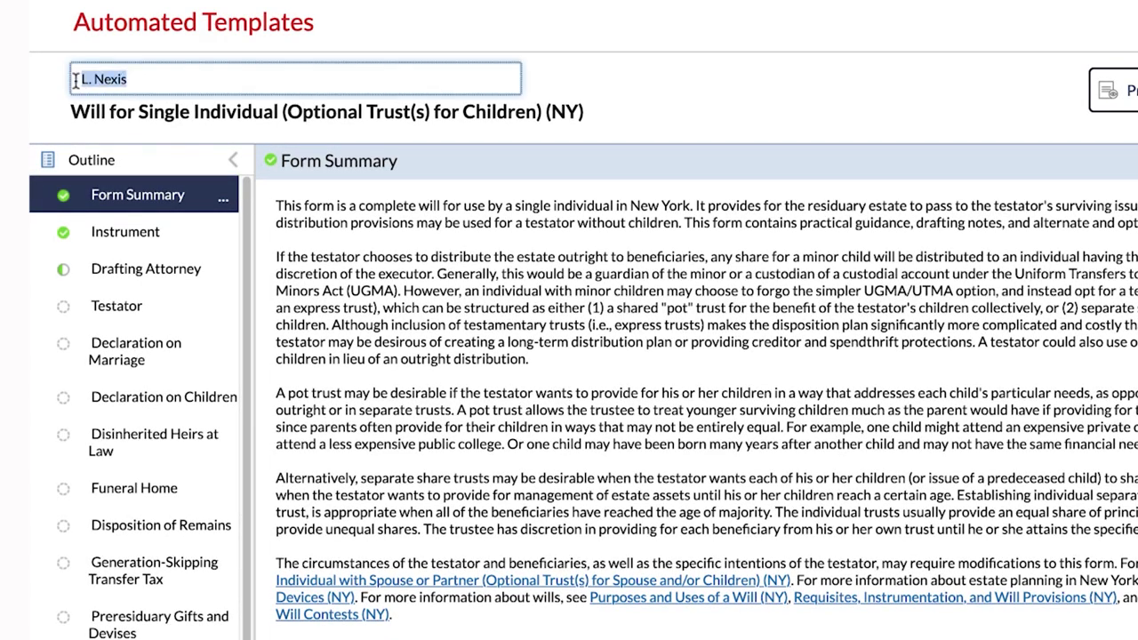
type("LexisNexis")
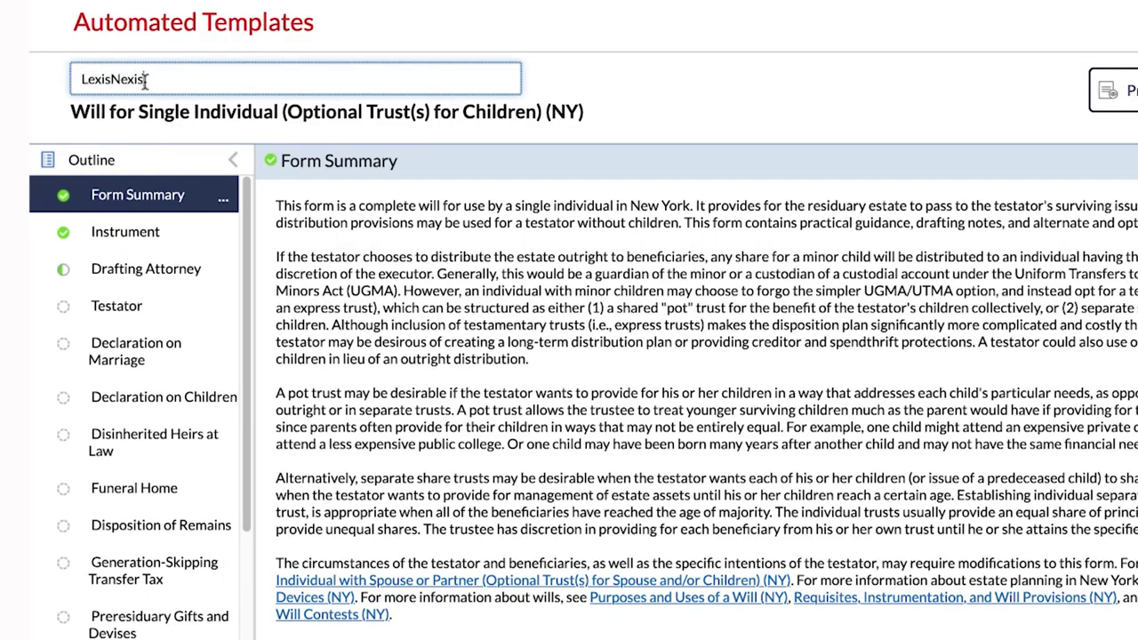
left_click(148, 141)
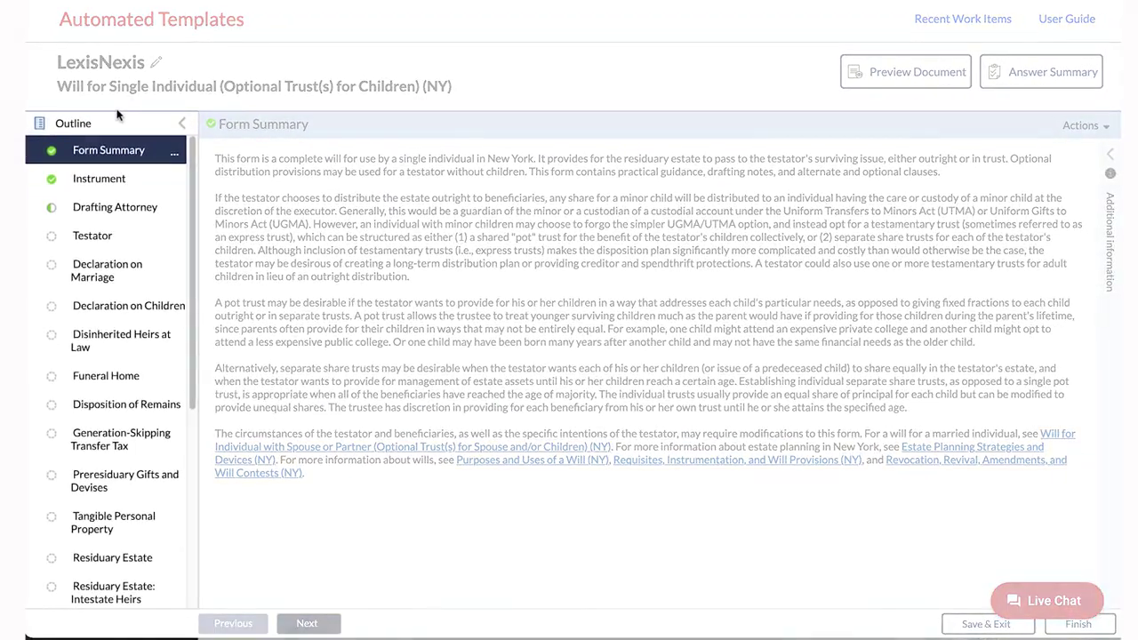
Visit the Instrument, Drafting Attorney and Testator sections from the Outline
left_click(119, 182)
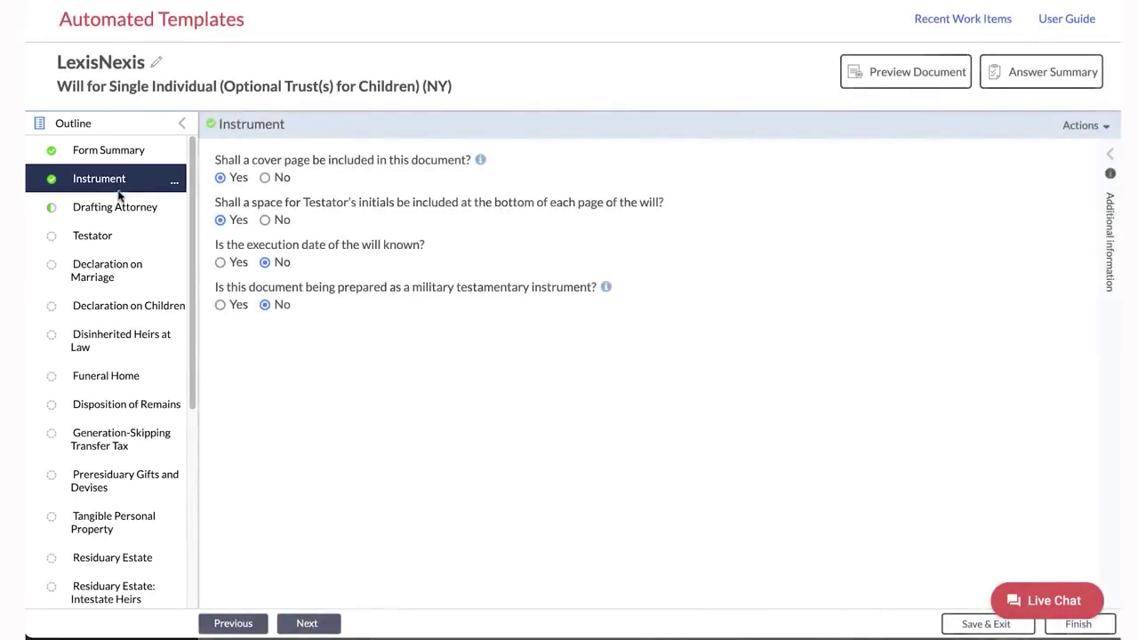
left_click(120, 213)
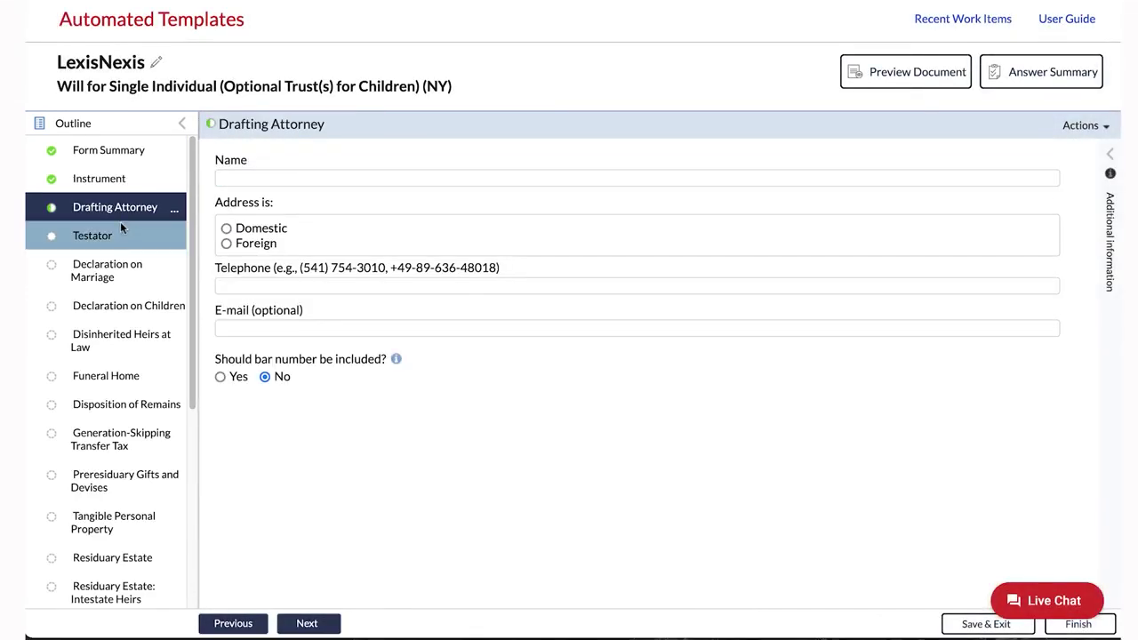
left_click(123, 240)
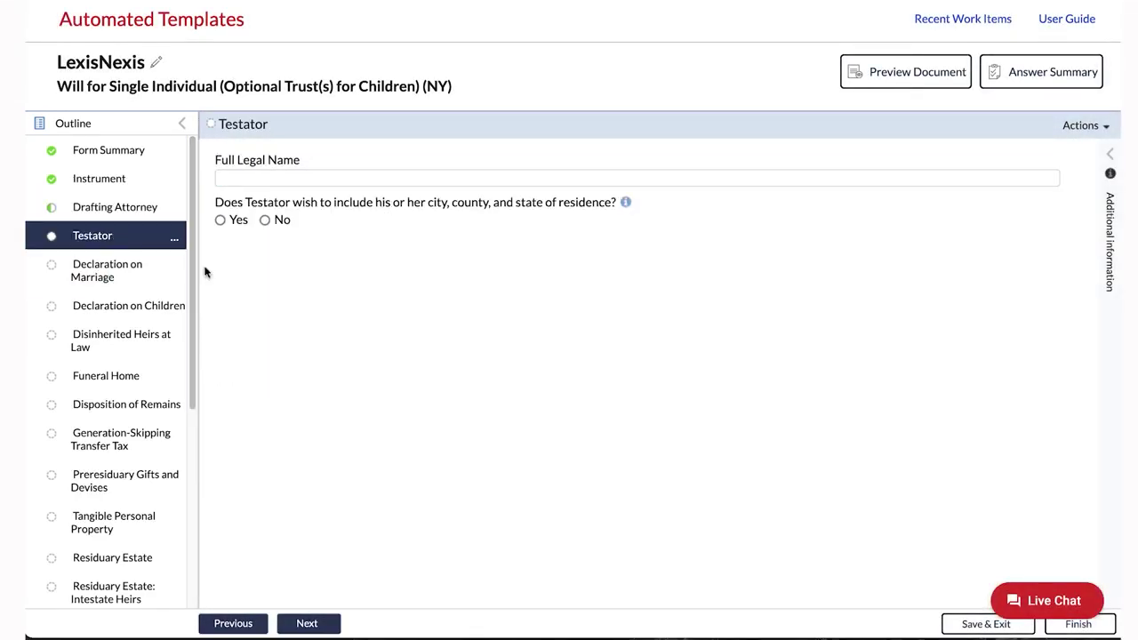
Advance through marriage, children, heirs, funeral and remains sections to Generation-Skipping Transfer Tax
left_click(319, 623)
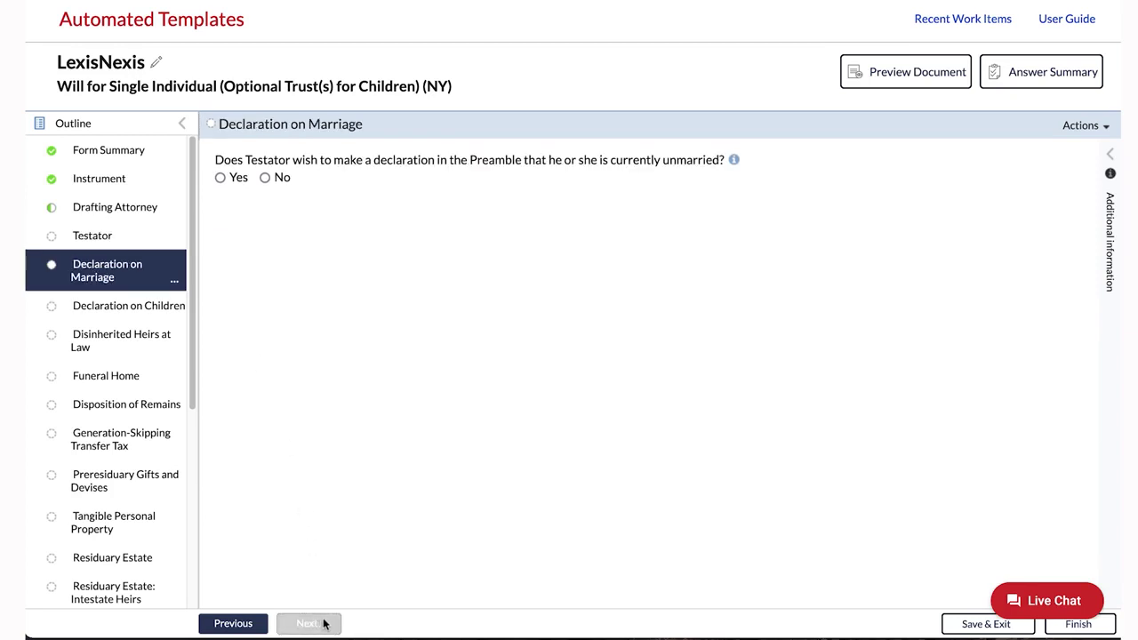
left_click(326, 622)
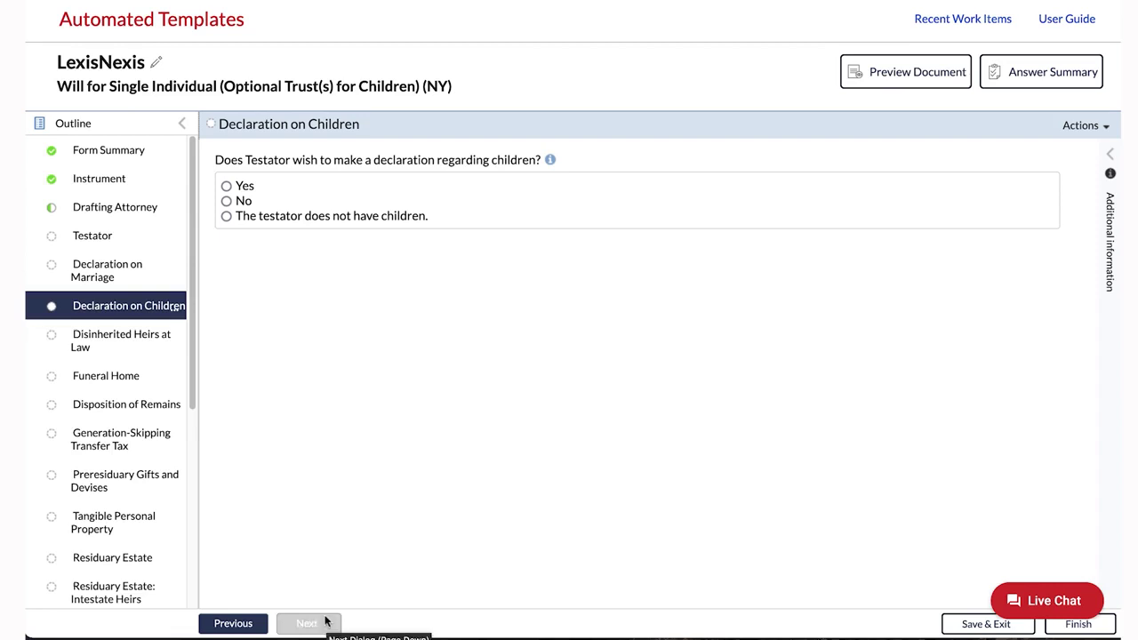
left_click(325, 622)
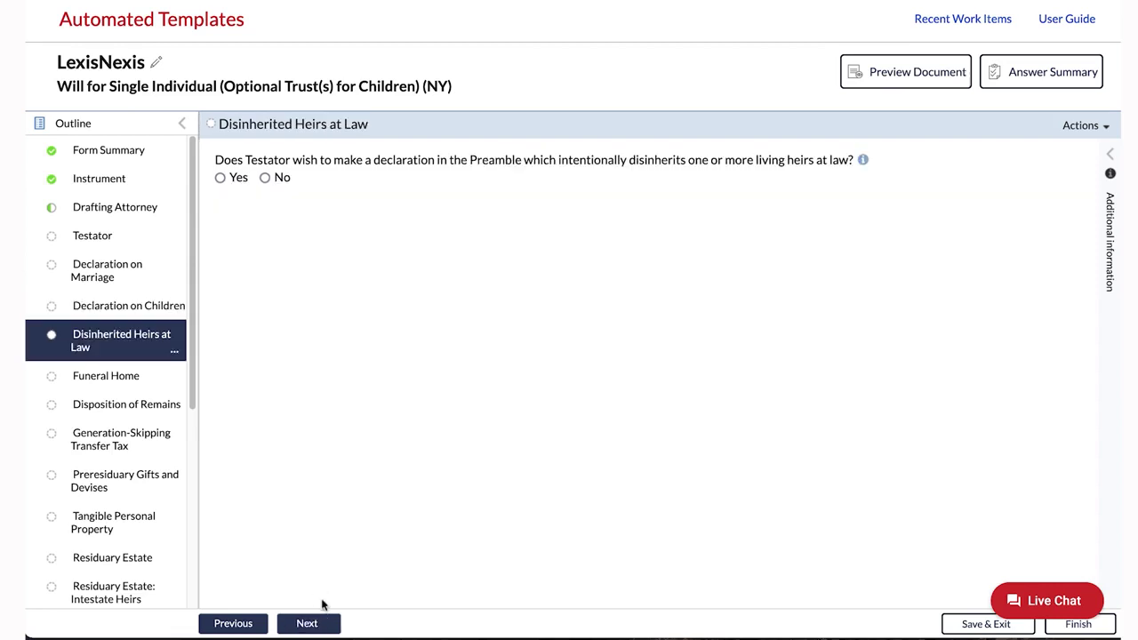
left_click(321, 614)
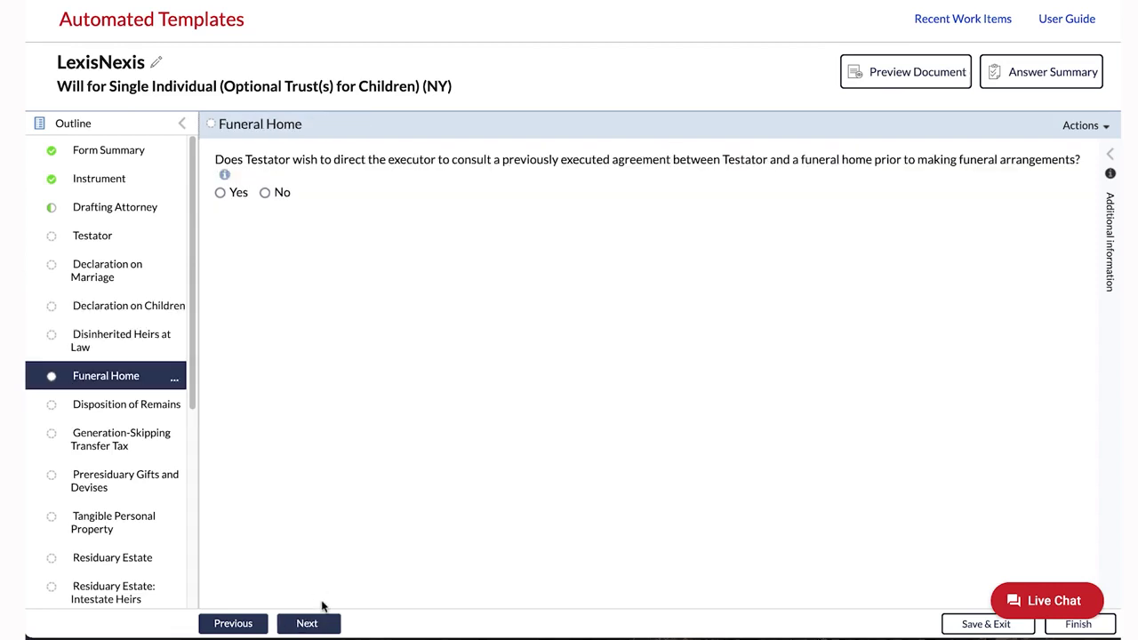
left_click(322, 613)
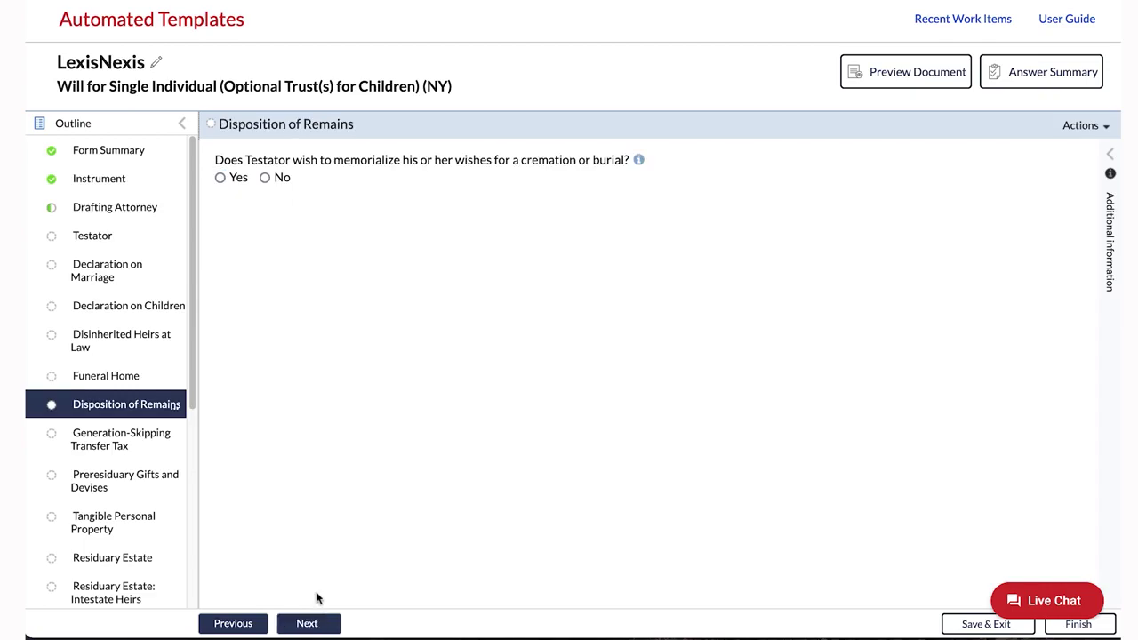
left_click(325, 621)
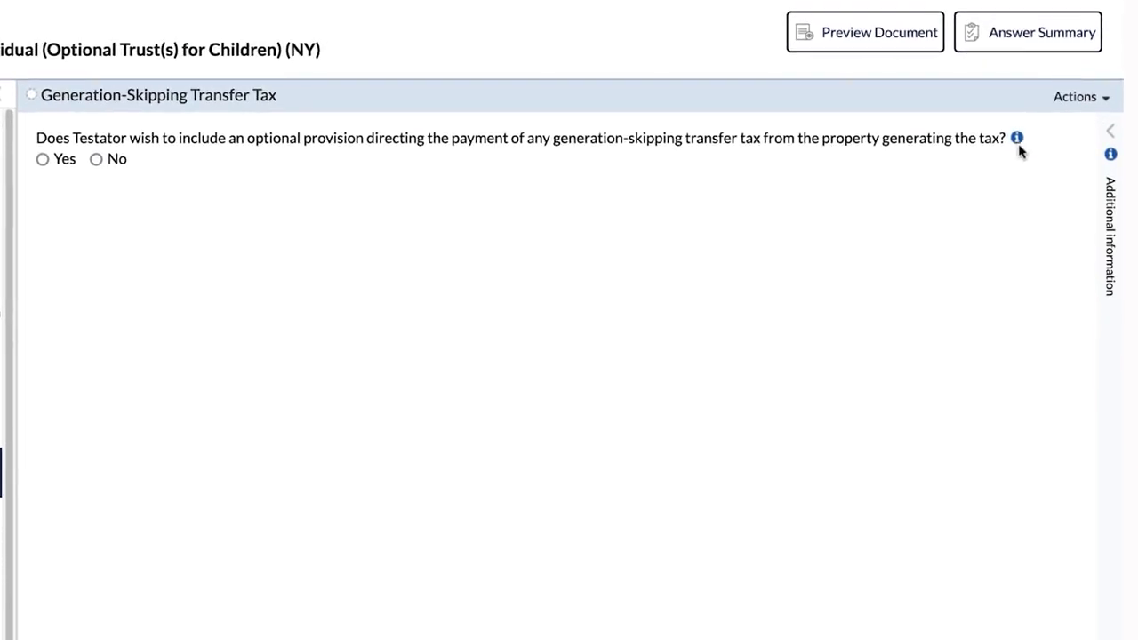
Expand the GST question's drafting note and widen the Additional information panel
left_click(1107, 134)
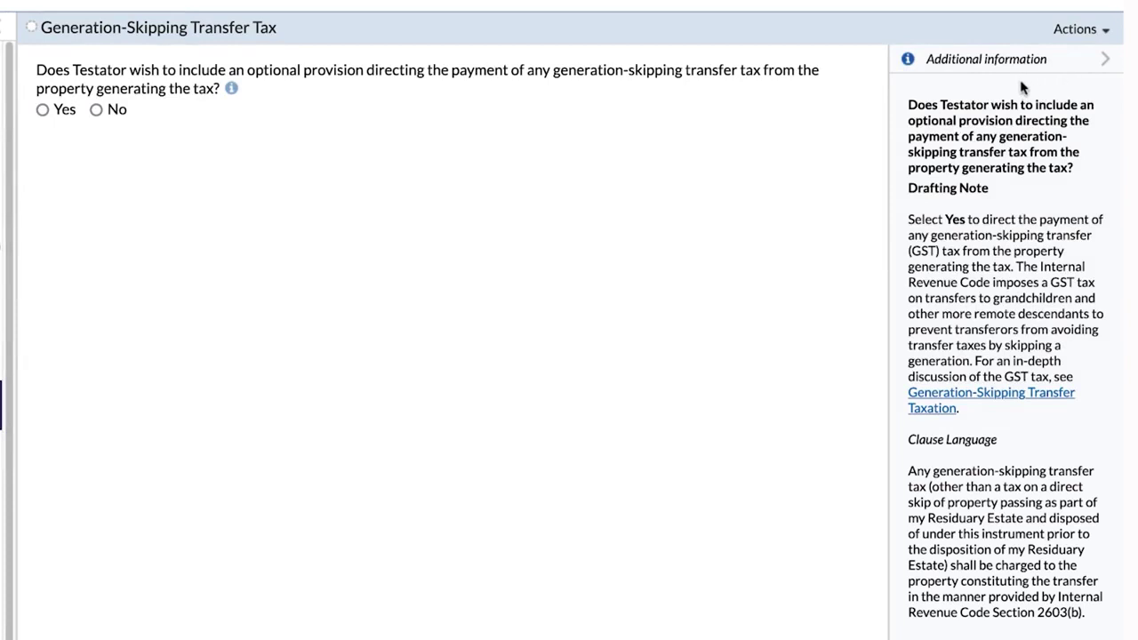
left_click_drag(888, 104, 863, 107)
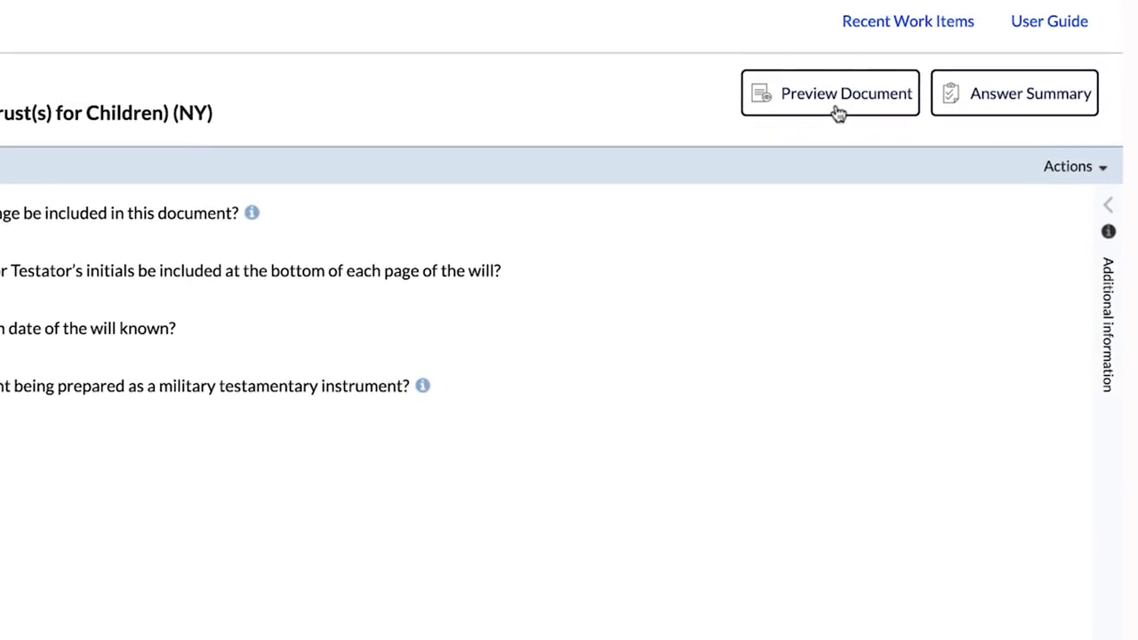
Preview the drafted will, scroll through it, and scroll the Outline to Final Document Notes
left_click(839, 113)
scroll(573, 355, "down", 3)
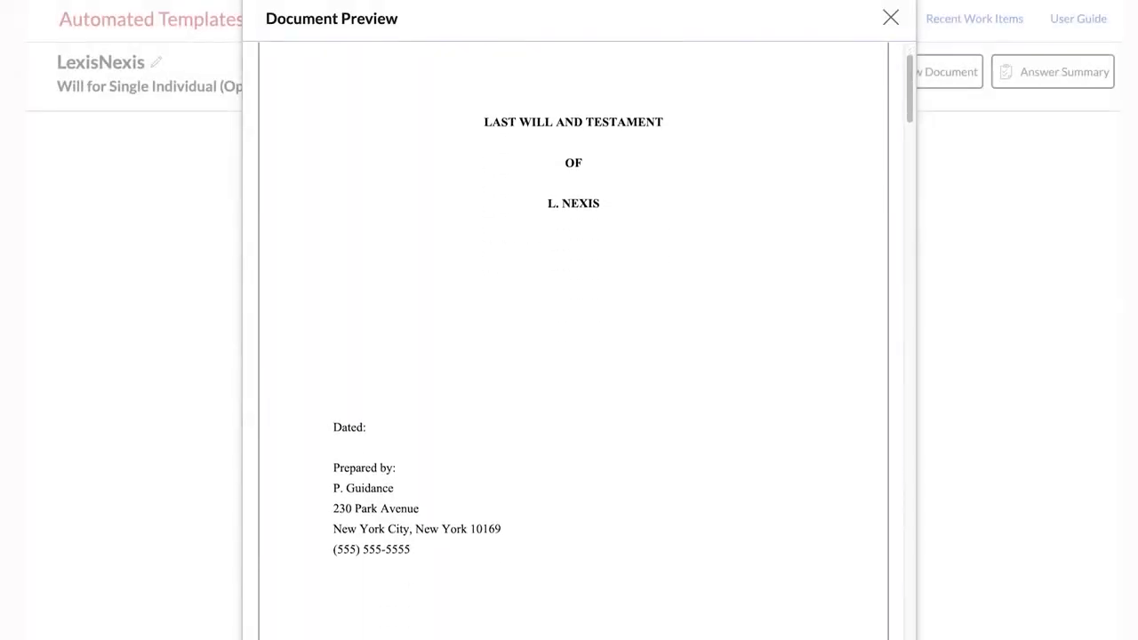
scroll(574, 356, "down", 3)
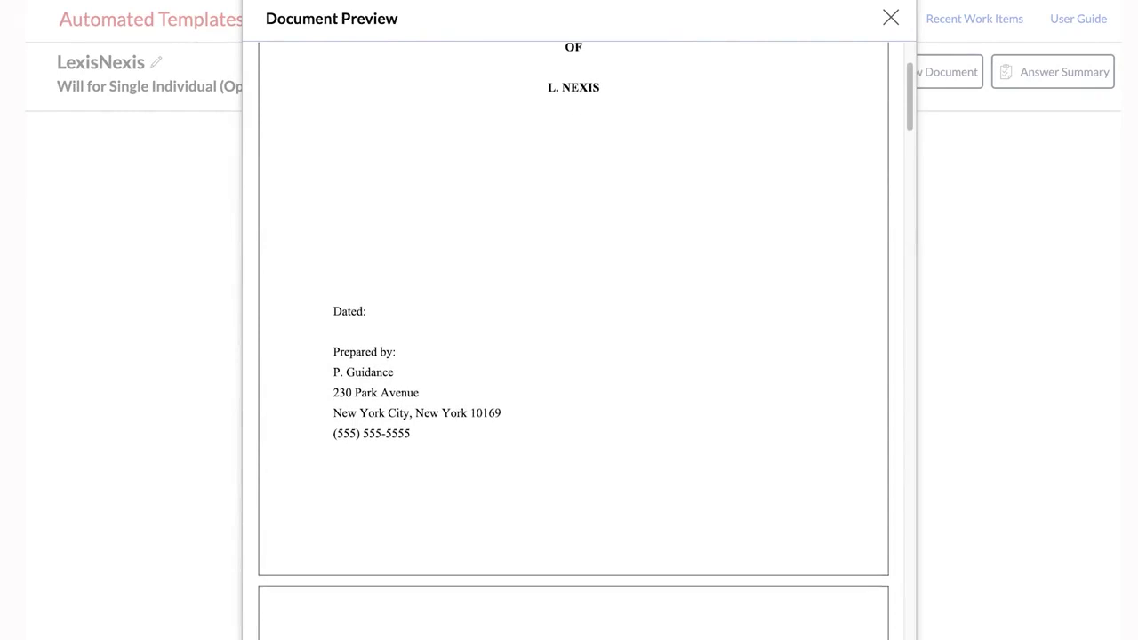
scroll(573, 355, "down", 3)
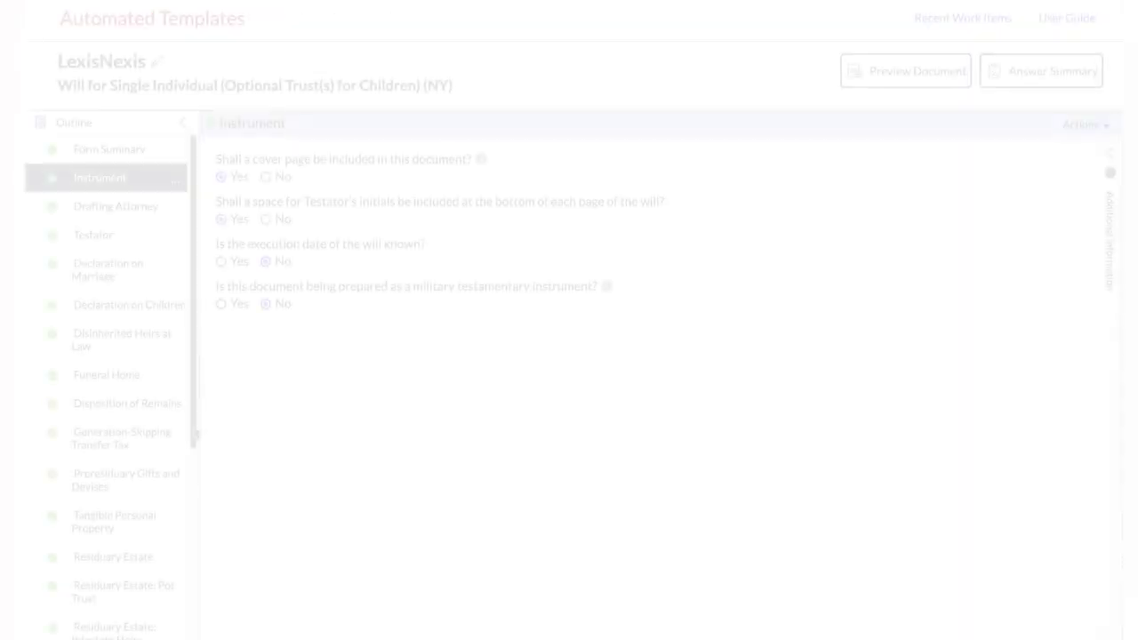
left_click_drag(194, 433, 194, 613)
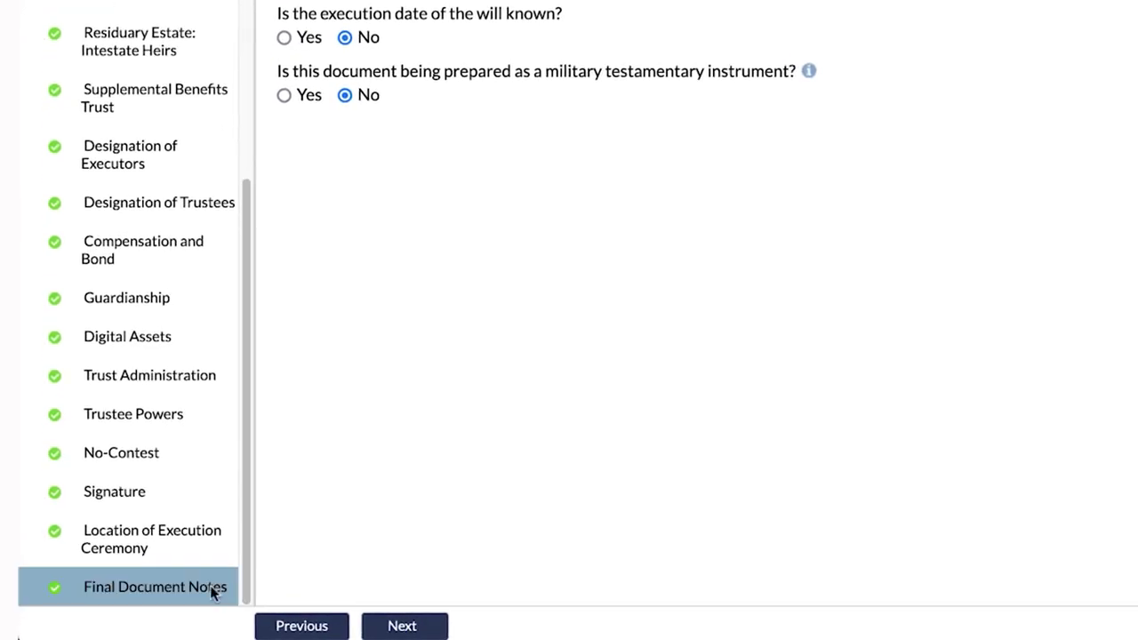
Tick Drafting Notes in the Final Document Notes section
left_click(202, 604)
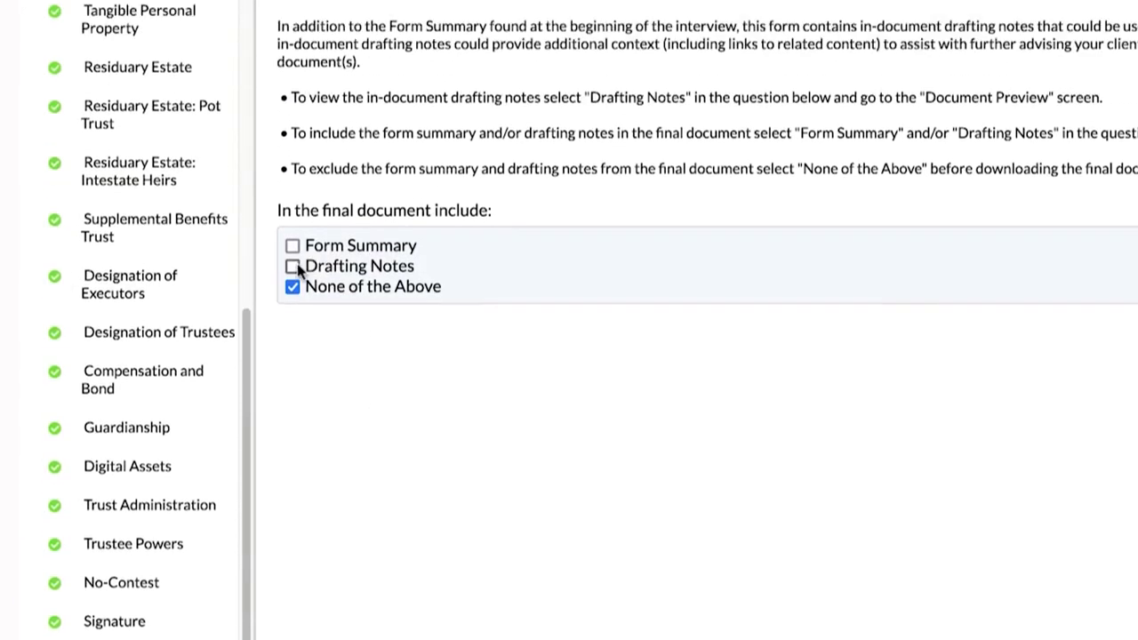
left_click(293, 137)
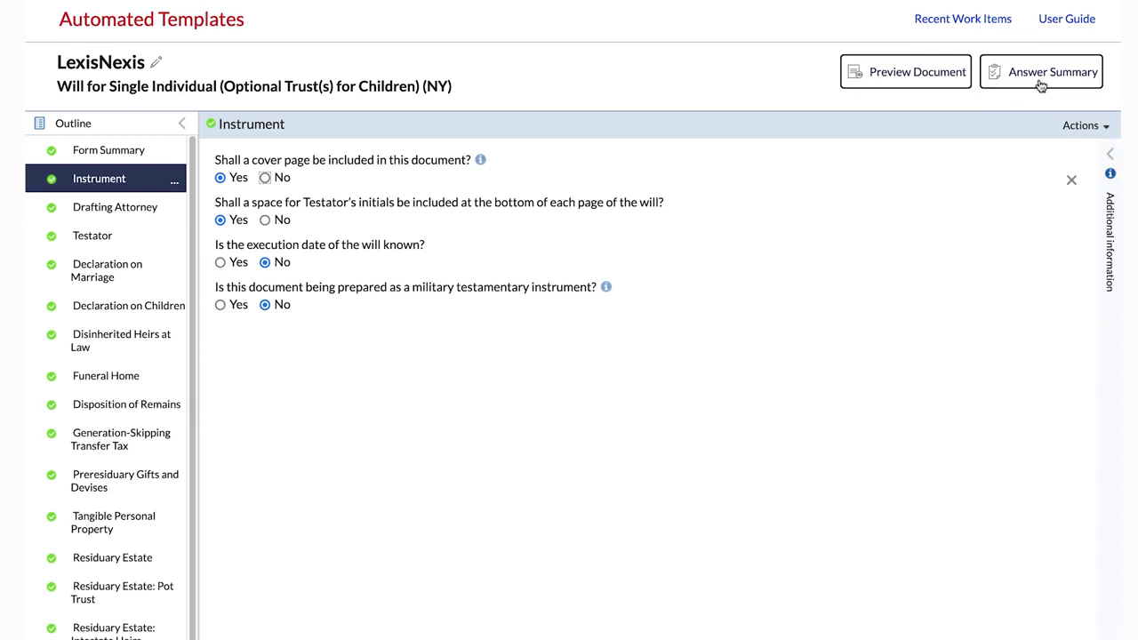
left_click(1041, 78)
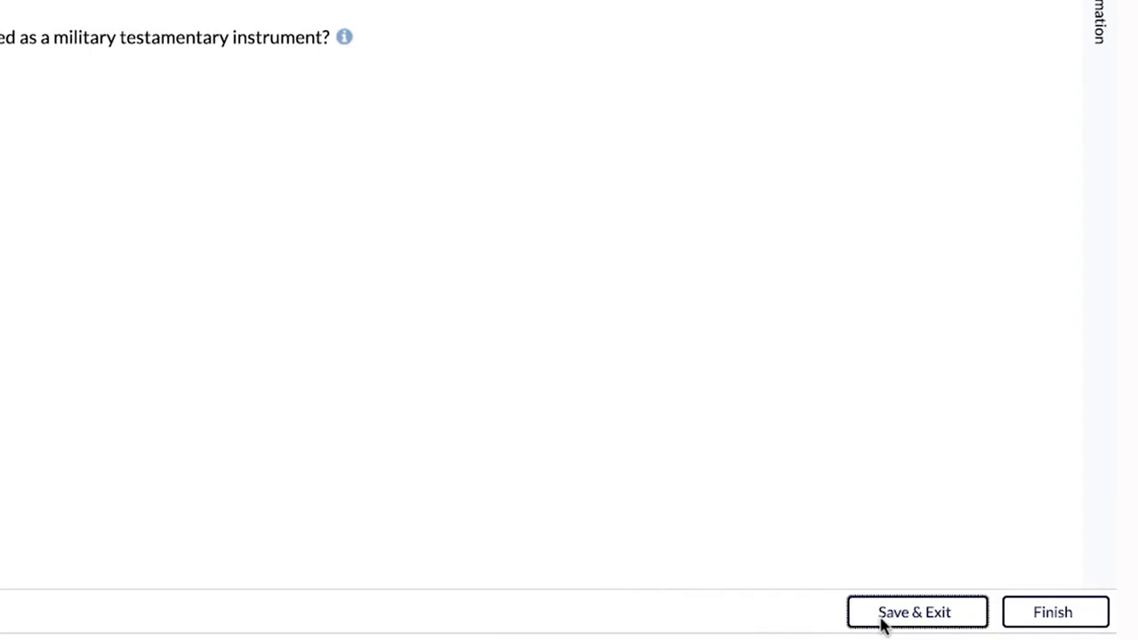
Save and exit the interview, then finish it to generate the Will for L. Nexis document
left_click(881, 623)
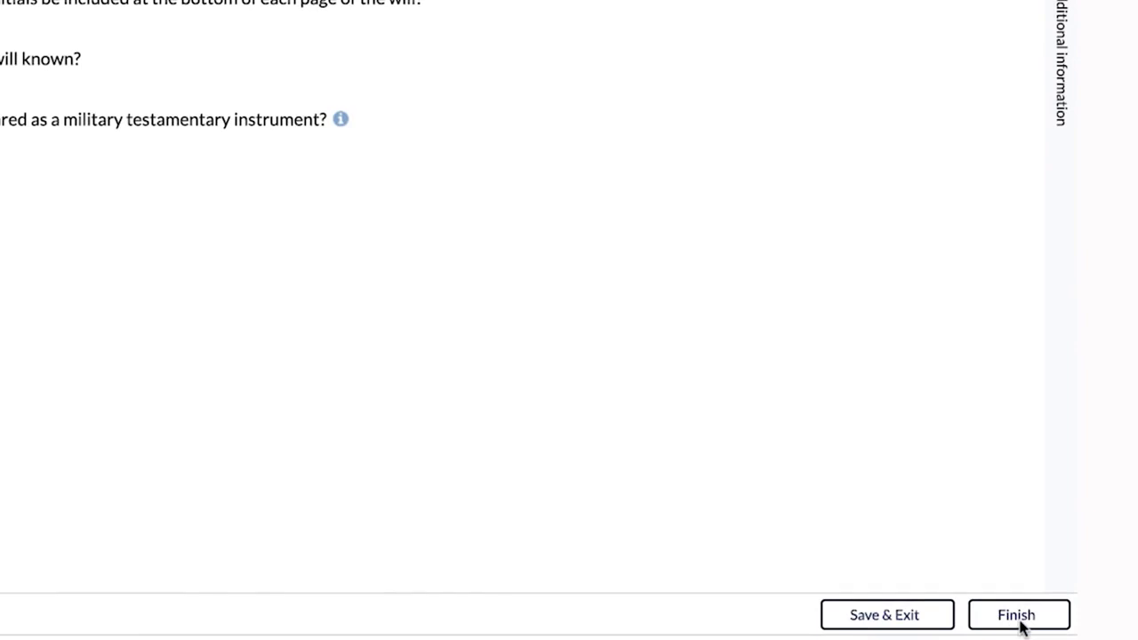
left_click(1019, 622)
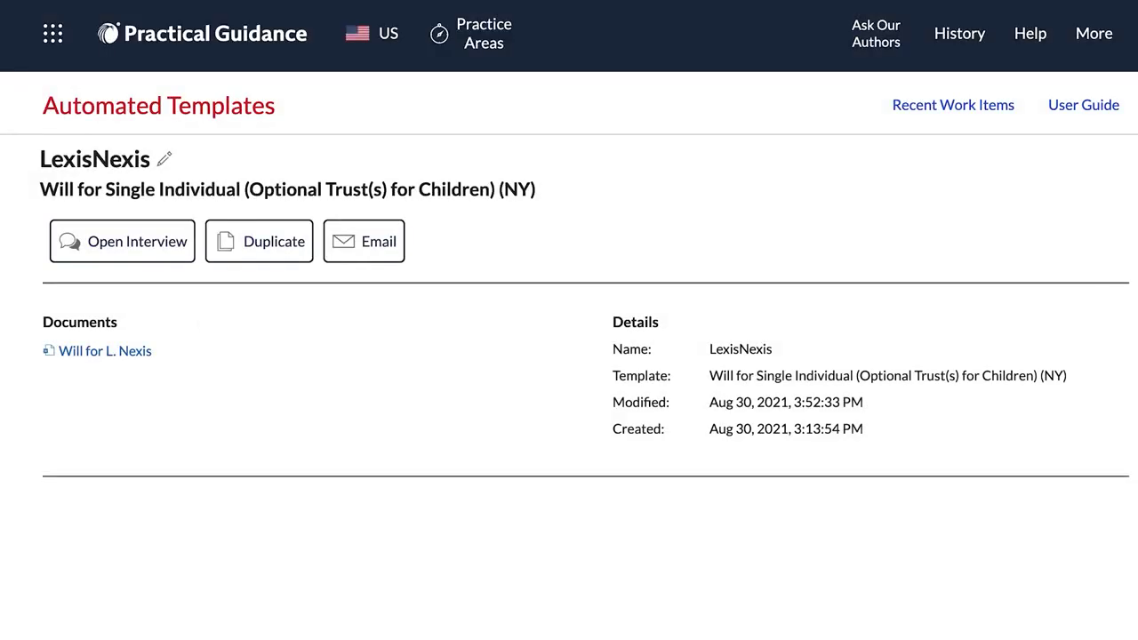
Download the Will for L. Nexis document listed under Documents on the work item page
left_click(123, 357)
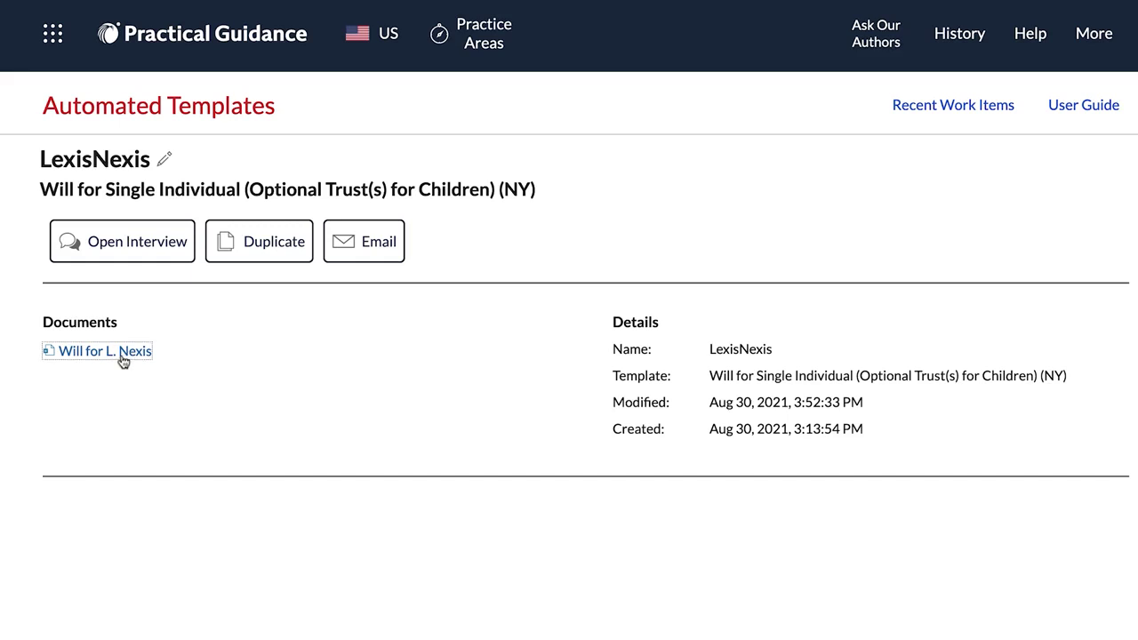